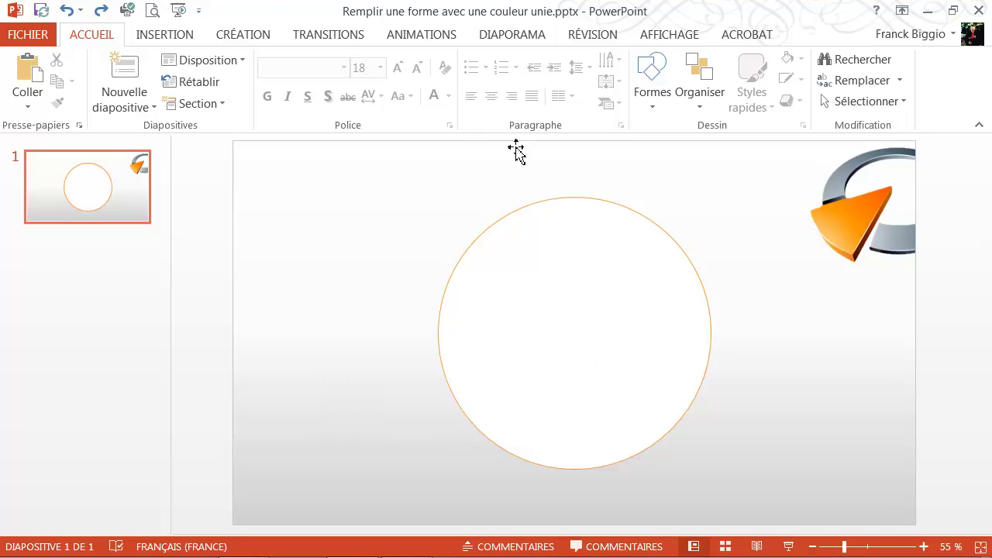
Select the circle and give it a light orange theme-colour fill via Remplissage.
left_click(581, 334)
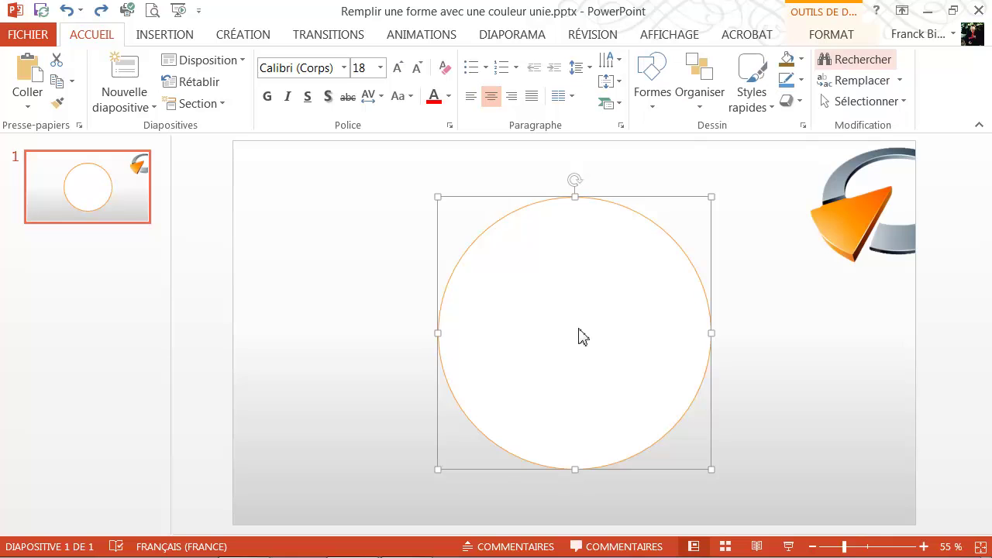
left_click(836, 36)
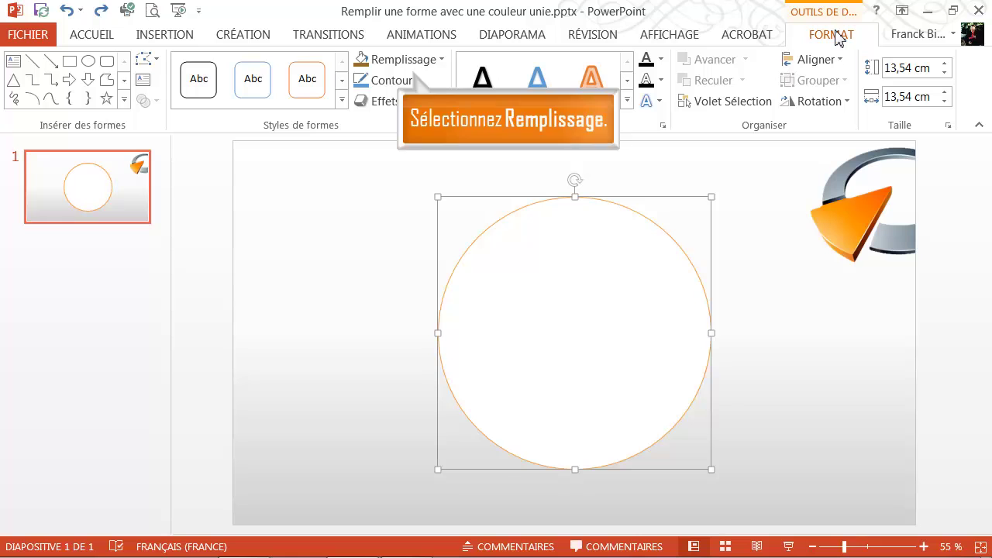
left_click(412, 65)
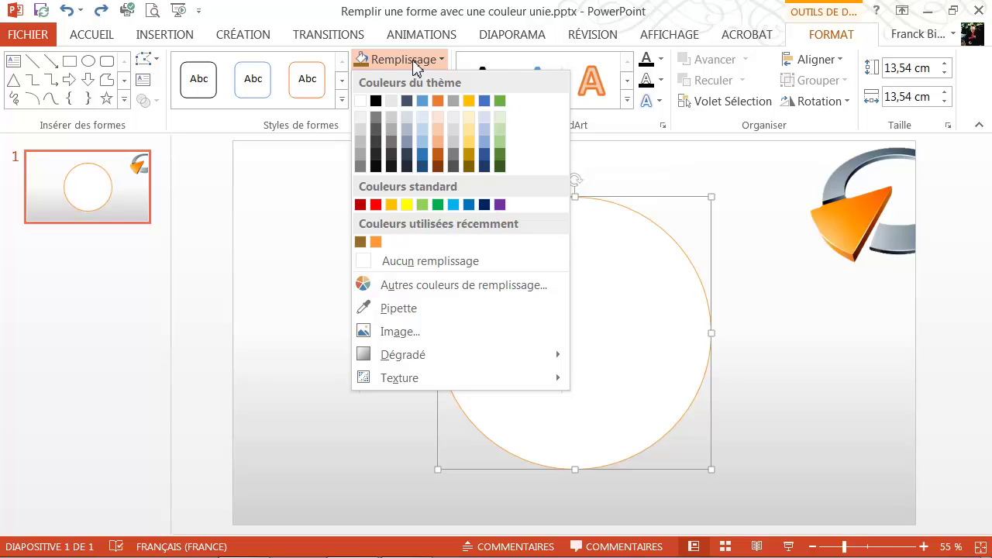
left_click(437, 142)
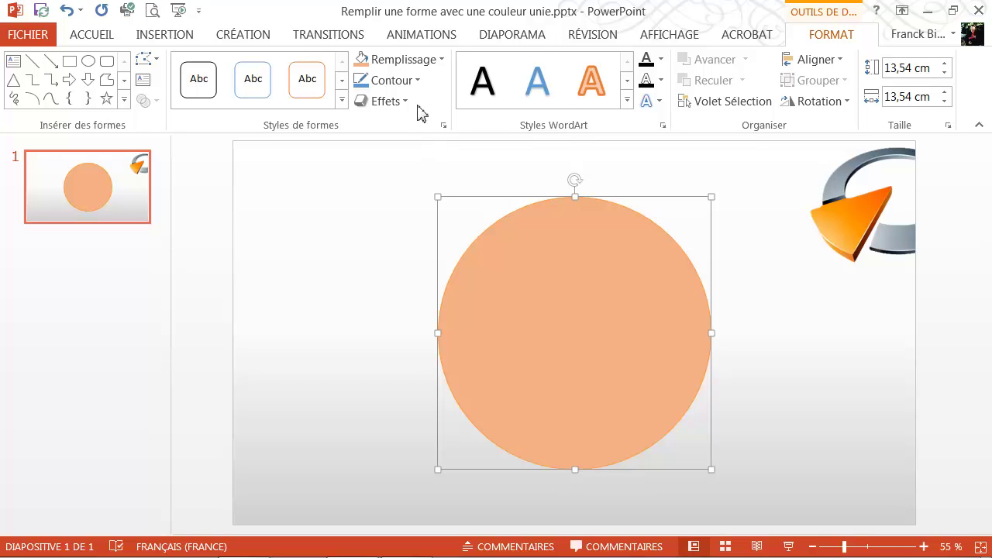
Set the circle's fill to Aucun remplissage, leaving just the orange outline.
left_click(415, 62)
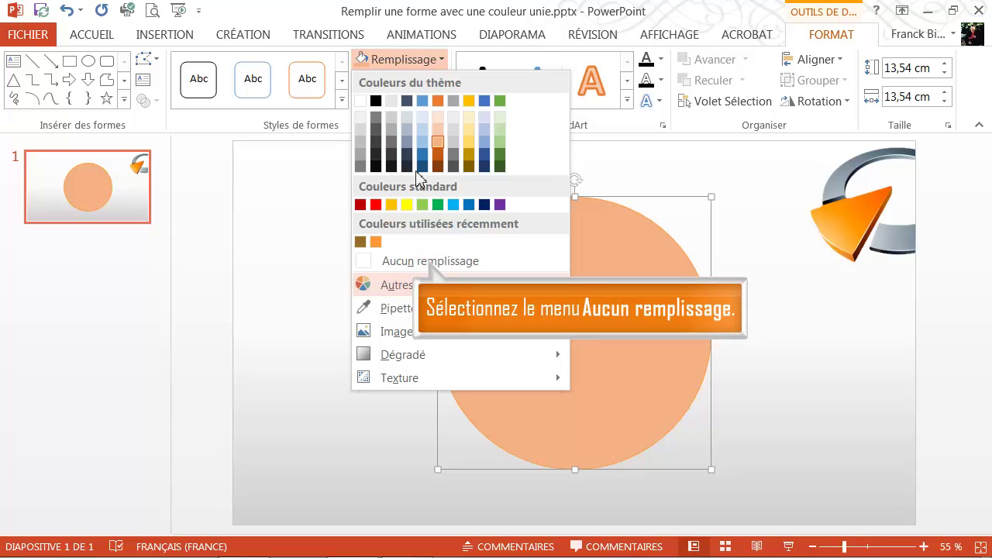
left_click(417, 267)
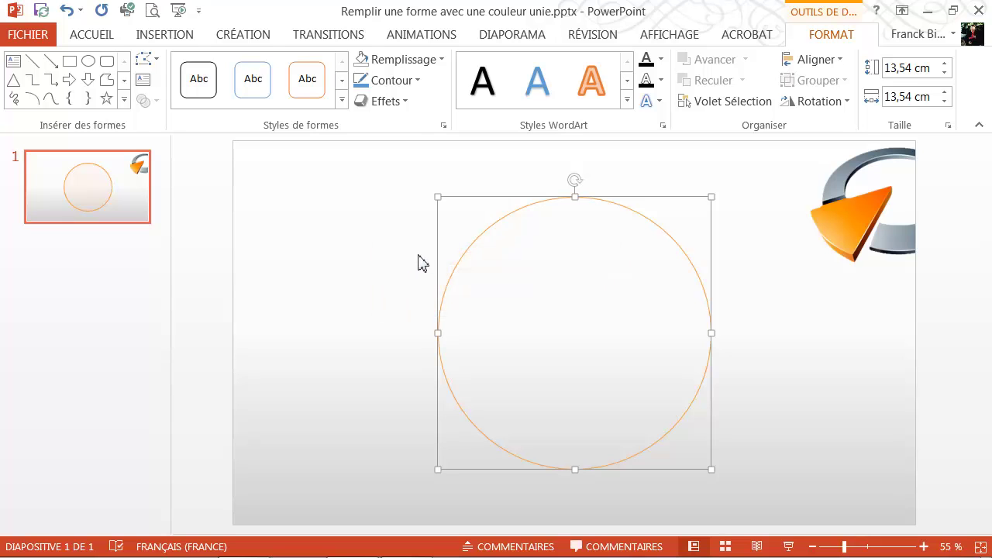
Fill the circle with a golden-yellow hexagon from the Standard tab of Autres couleurs de remplissage.
left_click(425, 62)
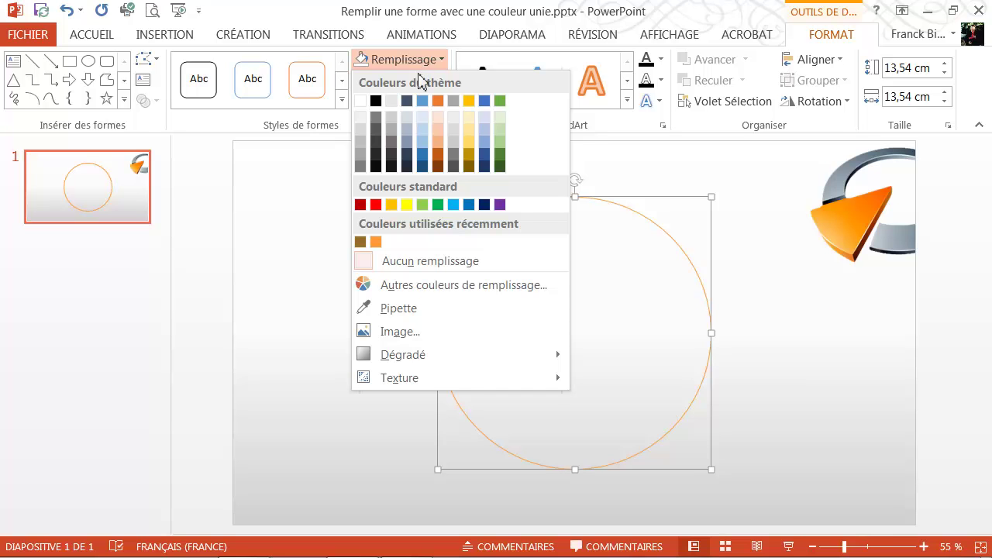
left_click(416, 288)
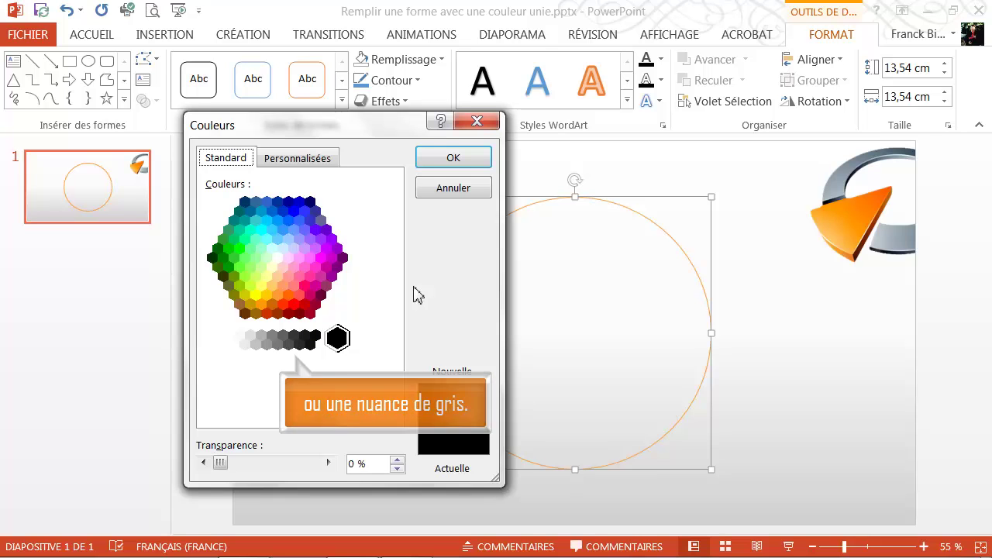
left_click(267, 293)
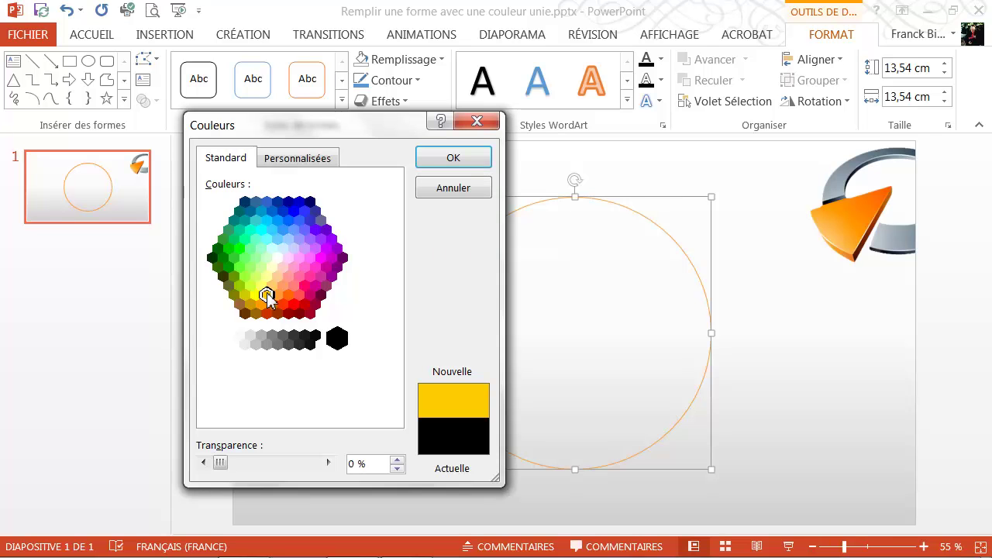
left_click(468, 163)
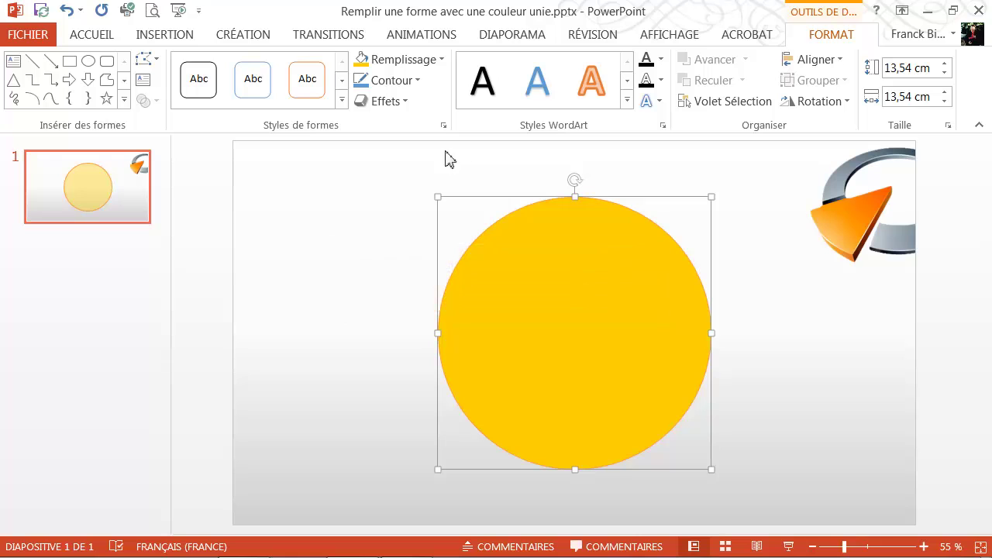
Reopen Autres couleurs de remplissage on the Personnalisées tab, showing the yellow as RVB 255, 204, 0.
left_click(426, 62)
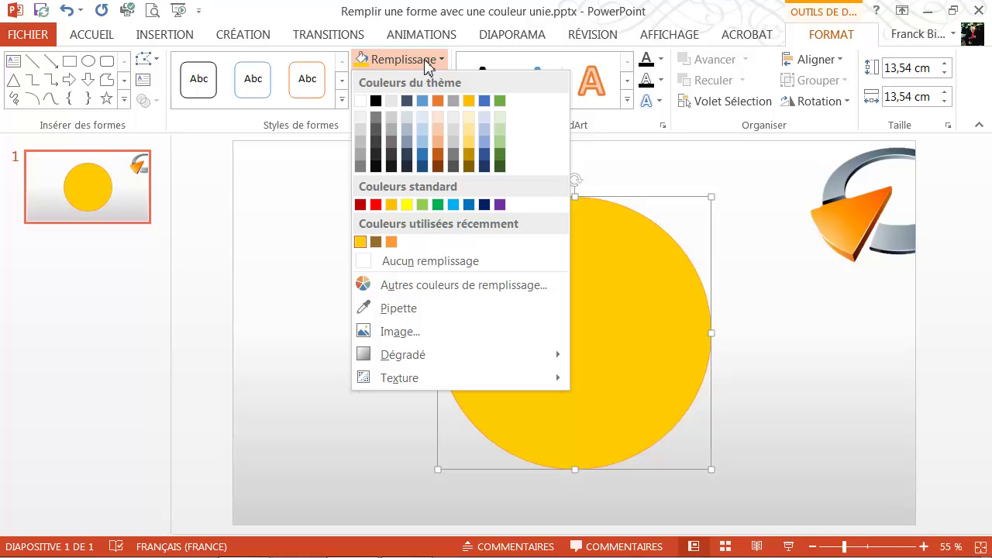
left_click(435, 293)
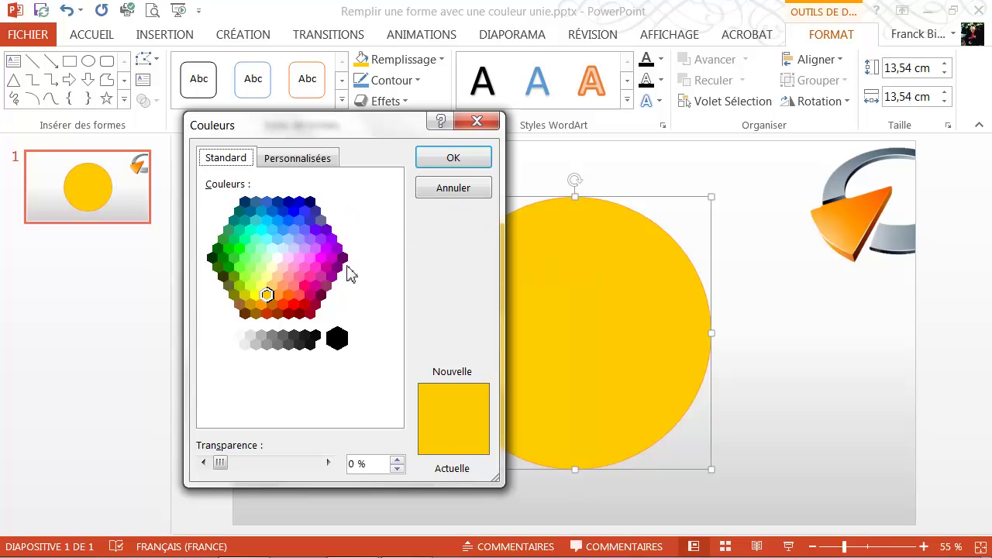
left_click(303, 160)
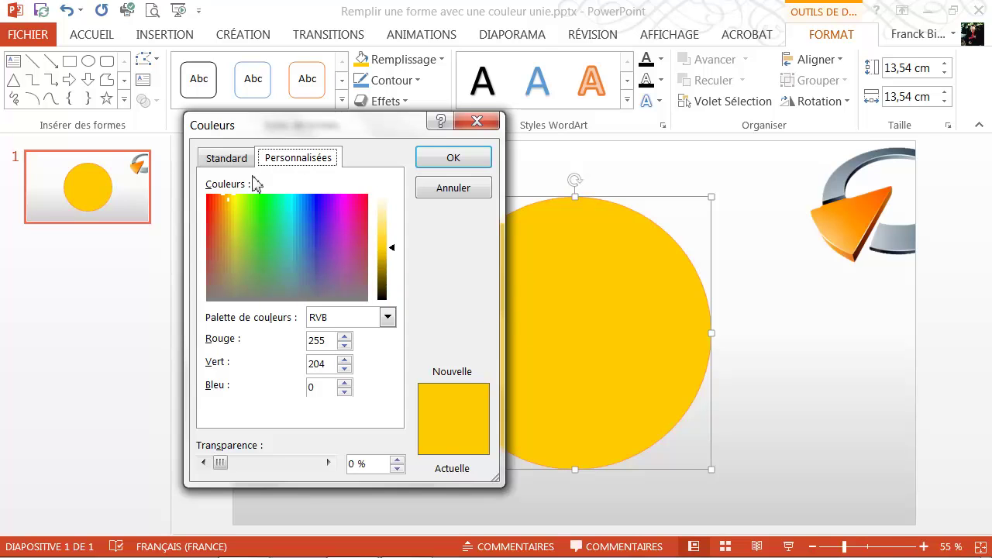
Mix a custom olive from the spectrum, Rouge 160 and darker luminance, ending at RVB 134, 139, 71.
left_click(233, 265)
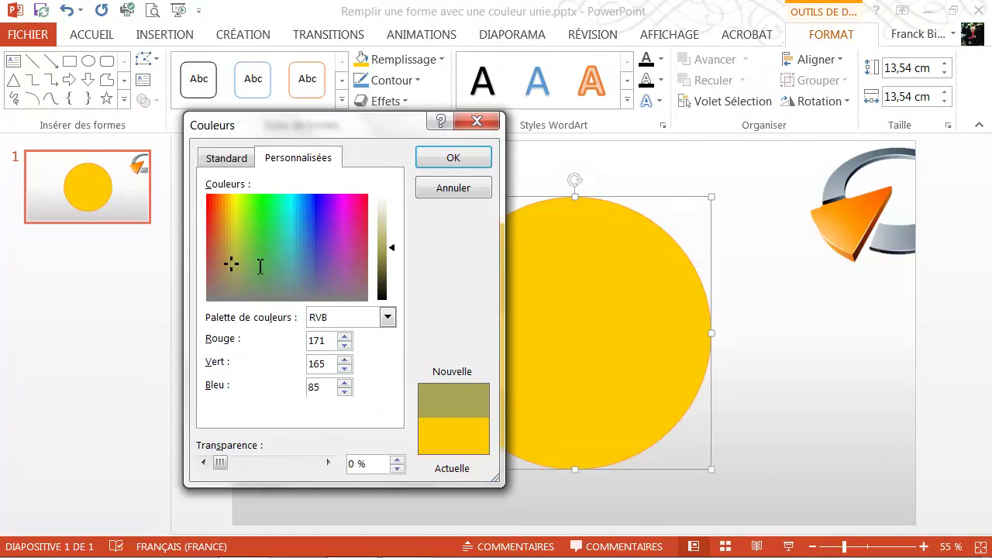
double_click(332, 340)
type("160")
mouse_move(395, 255)
left_mouse_down()
mouse_move(403, 246)
mouse_move(401, 260)
left_mouse_up()
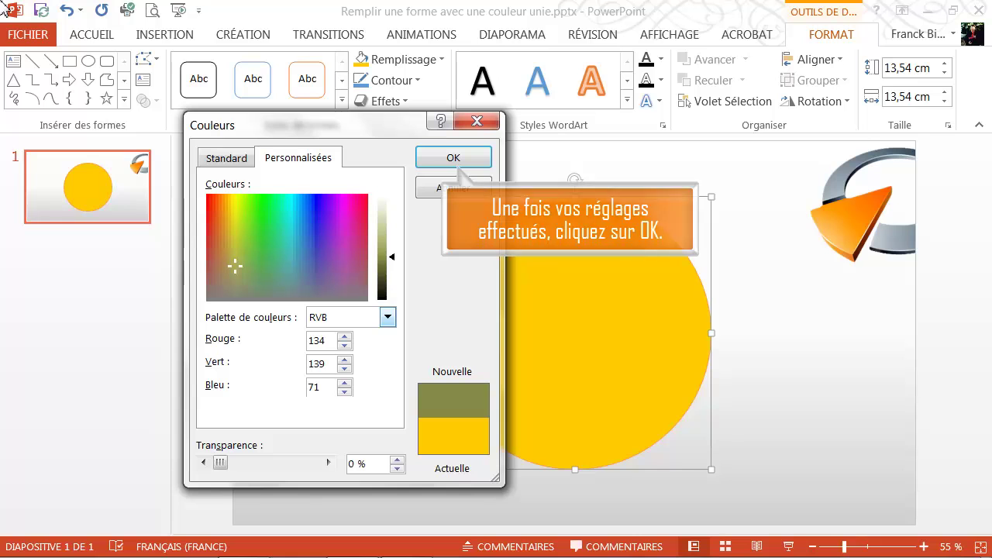
left_click(451, 157)
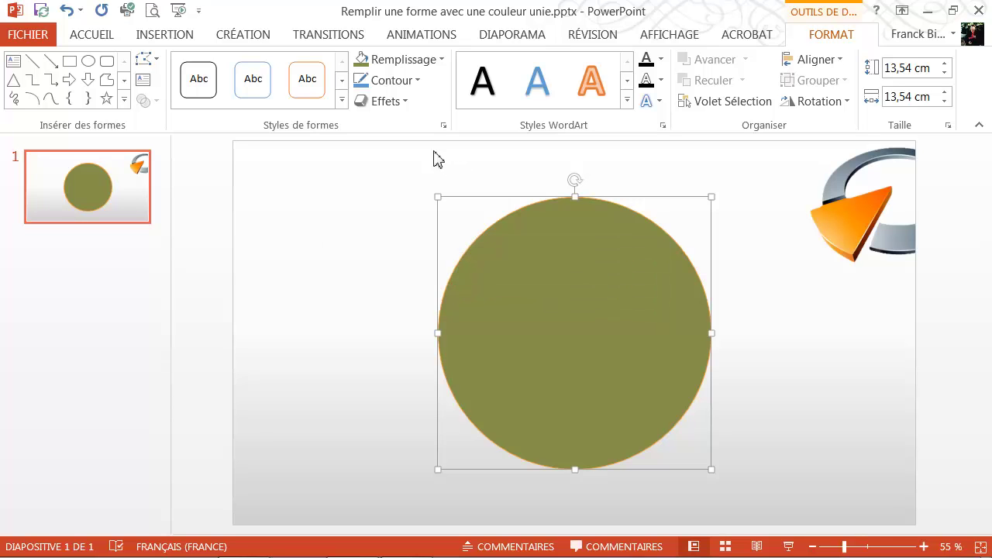
Sample the logo's orange (RVB 255, 165, 27) with the Pipette as the circle's fill, then deselect.
left_click(419, 62)
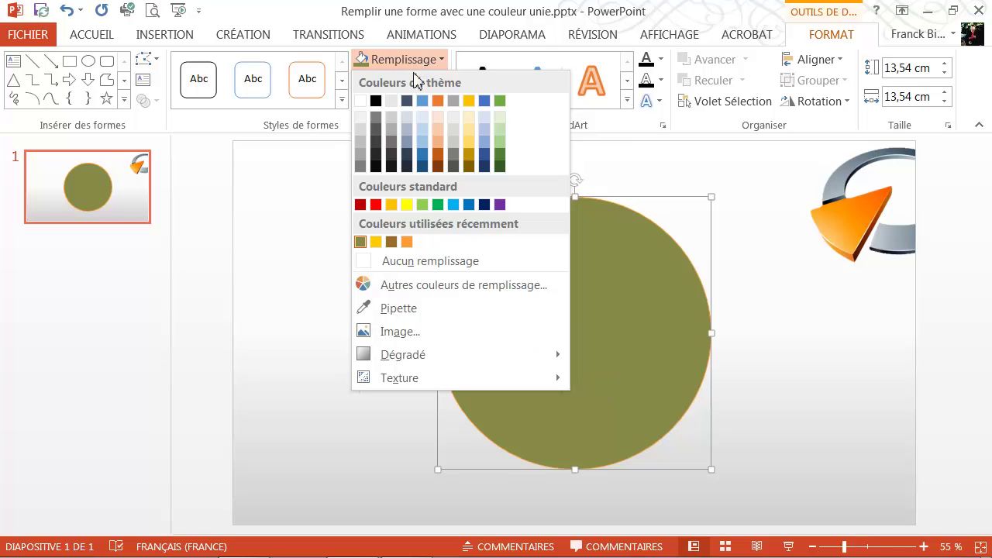
left_click(398, 309)
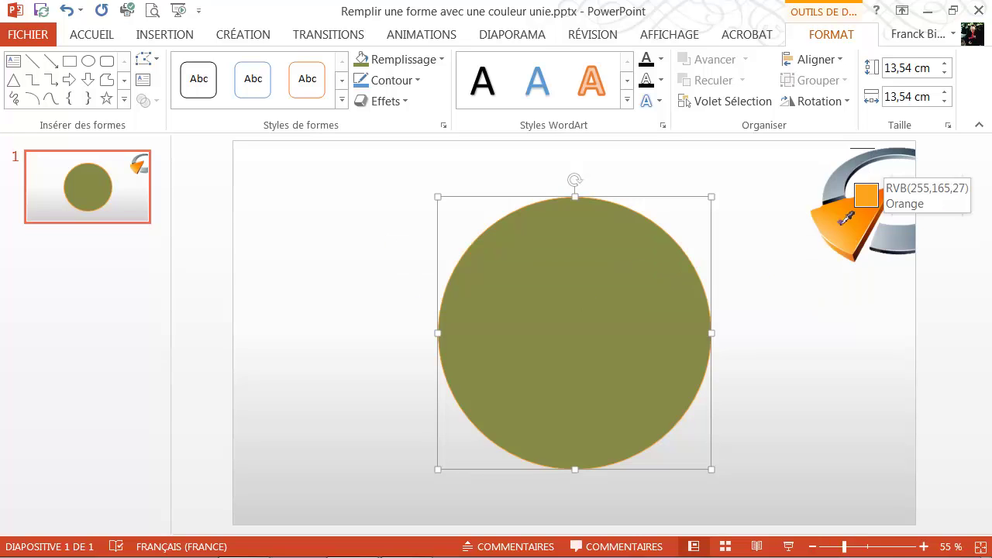
left_click(845, 218)
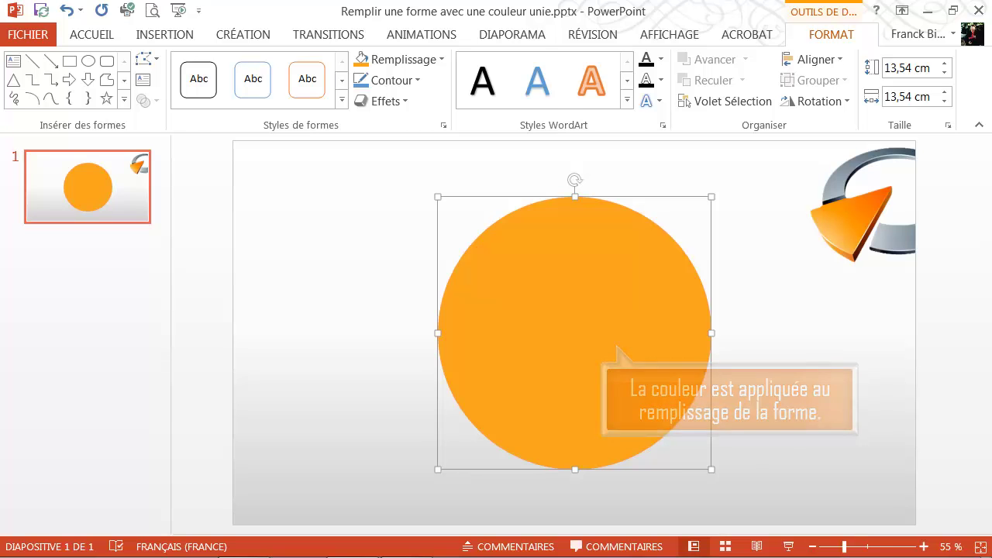
key("Escape")
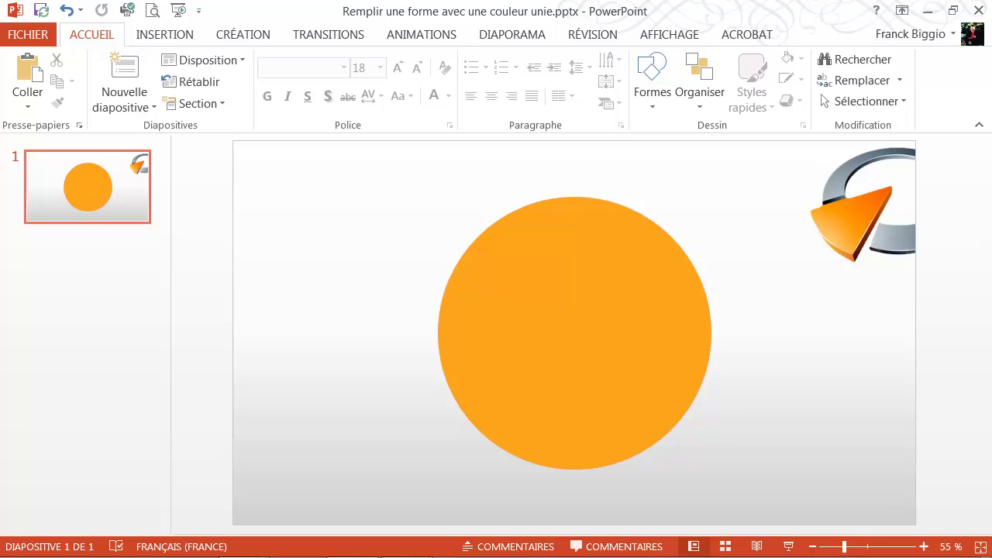